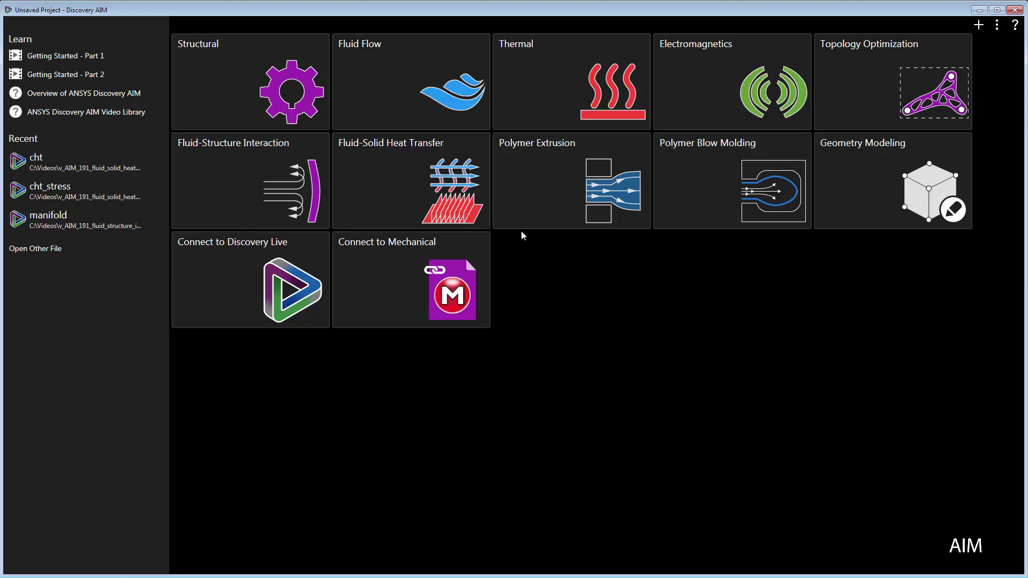
- Create a Fluid-Solid Heat Transfer study from the manifold_solid_full.scdoc geometry file
mouse_move(481, 208)
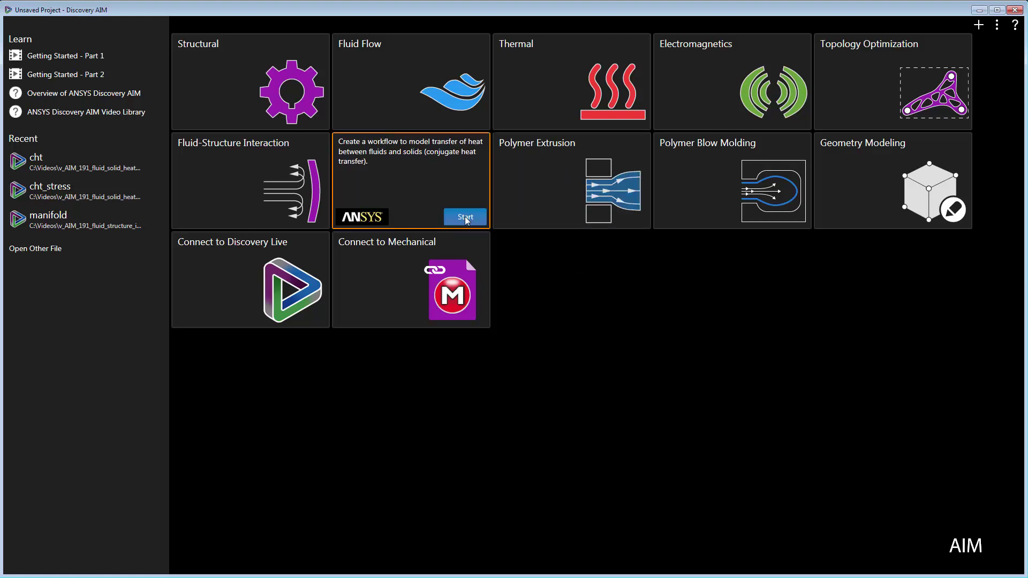
left_click(465, 217)
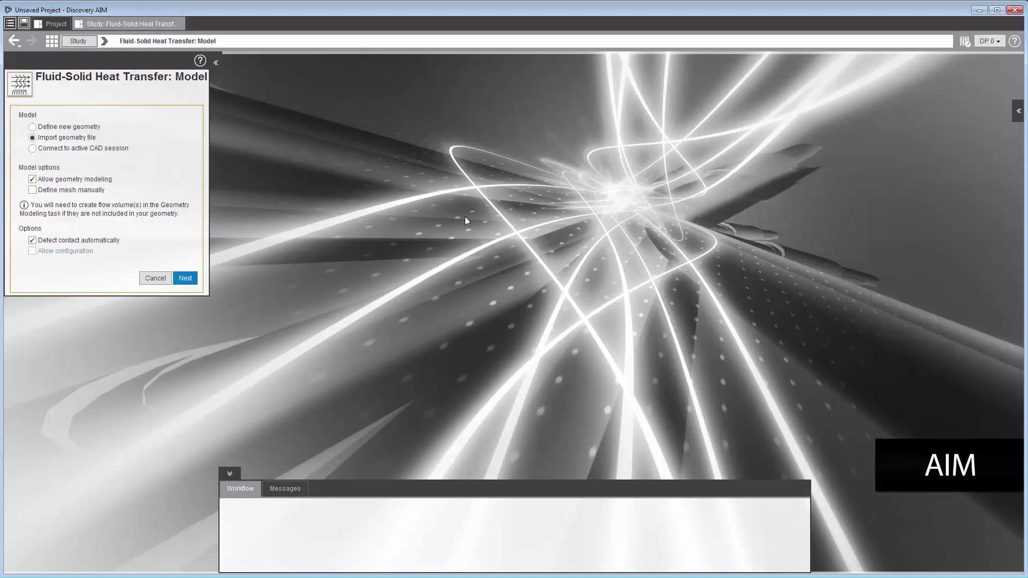
left_click(185, 279)
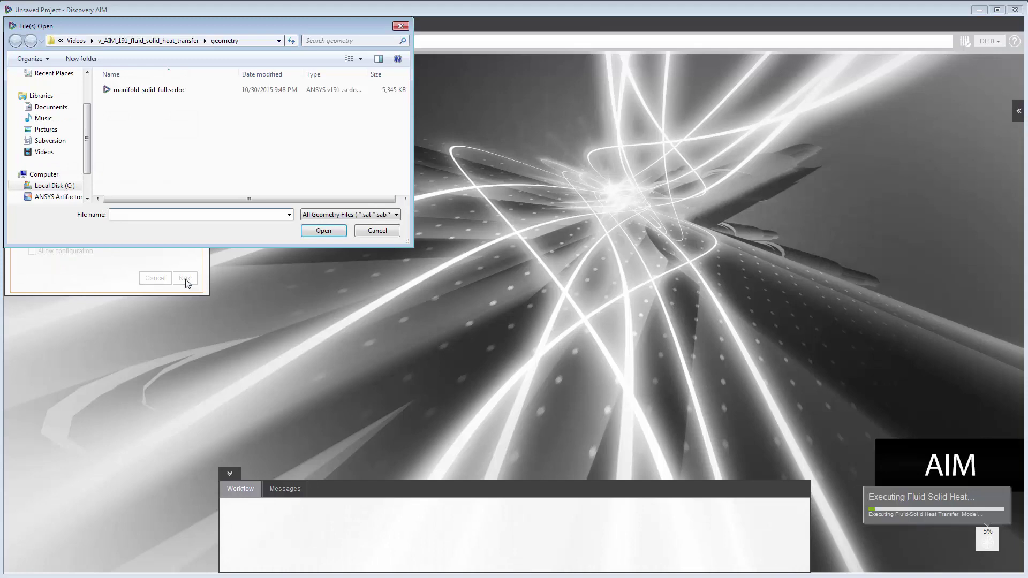
left_click(169, 90)
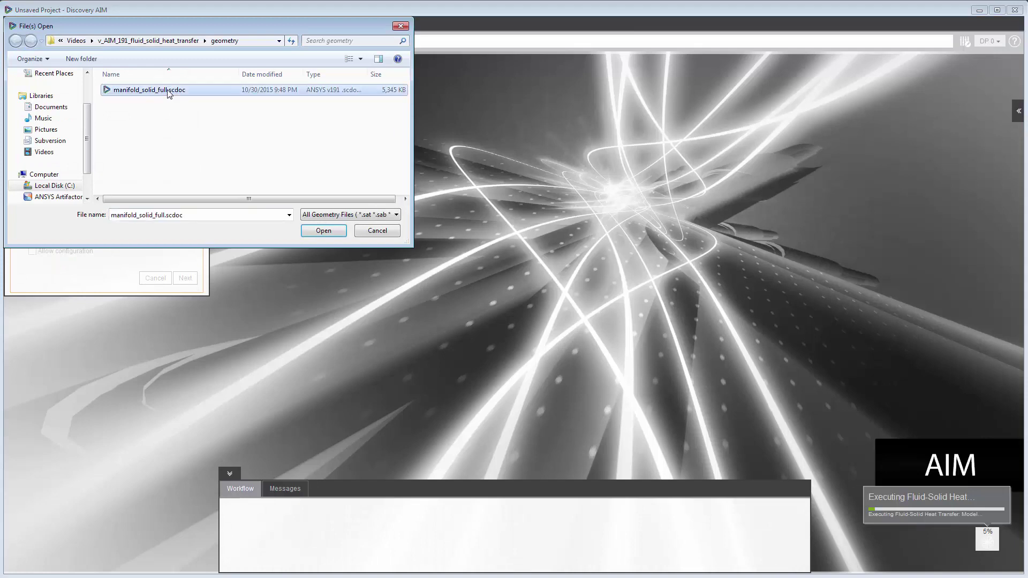
left_click(323, 230)
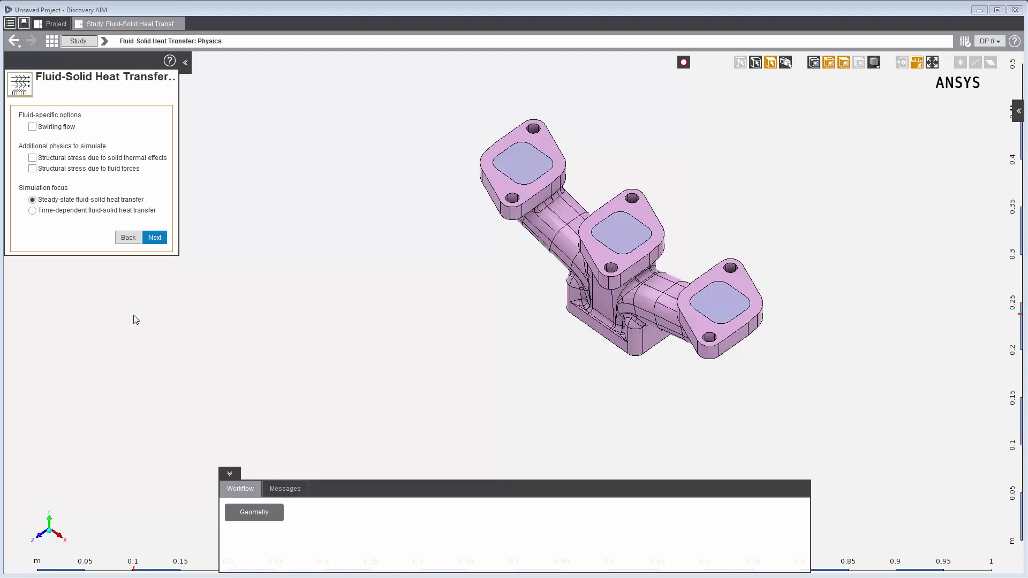
- Keep steady-state physics and make the manifold's internal body an Air fluid region
left_click(154, 237)
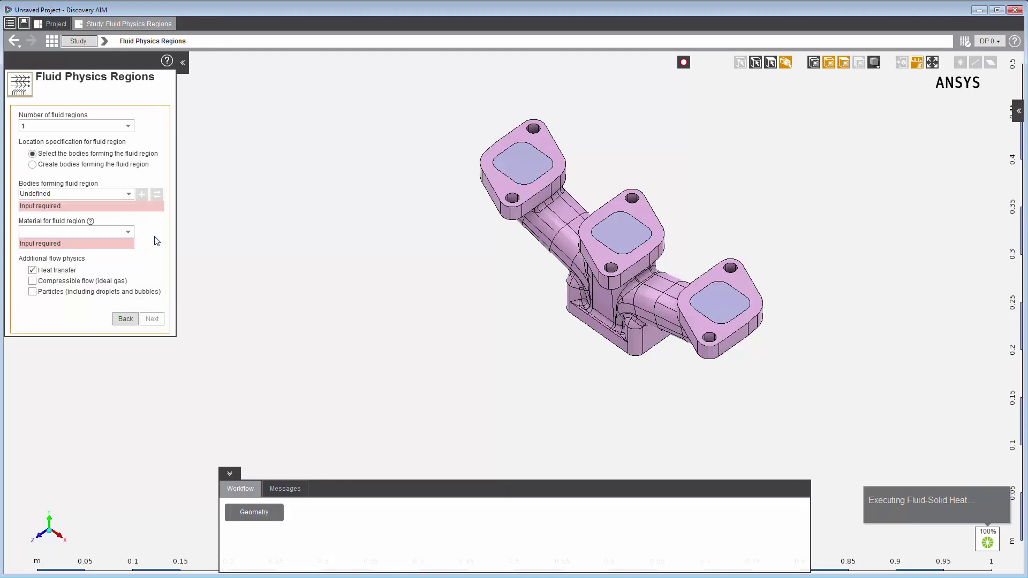
left_click(116, 193)
left_click(518, 166)
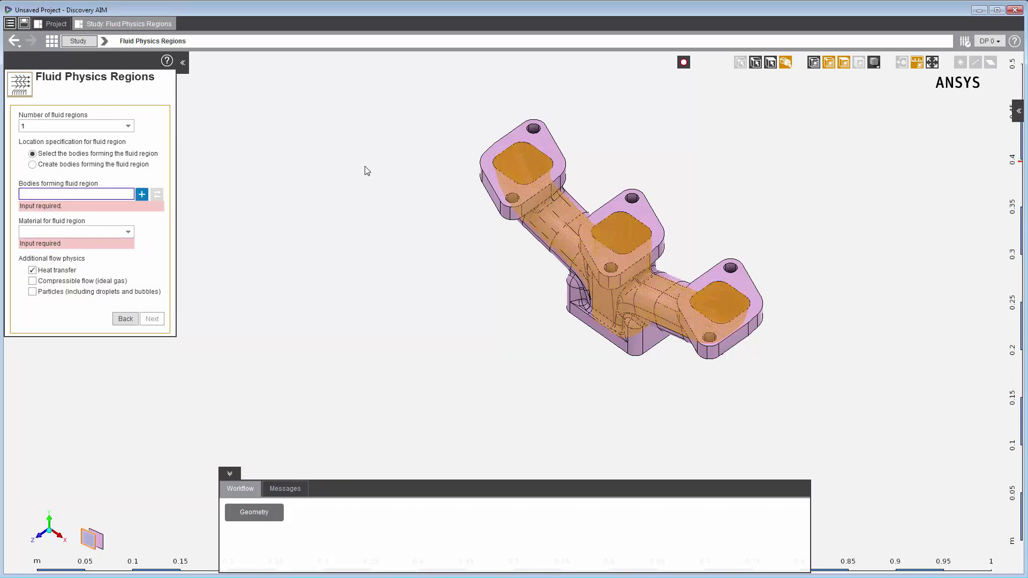
left_click(141, 194)
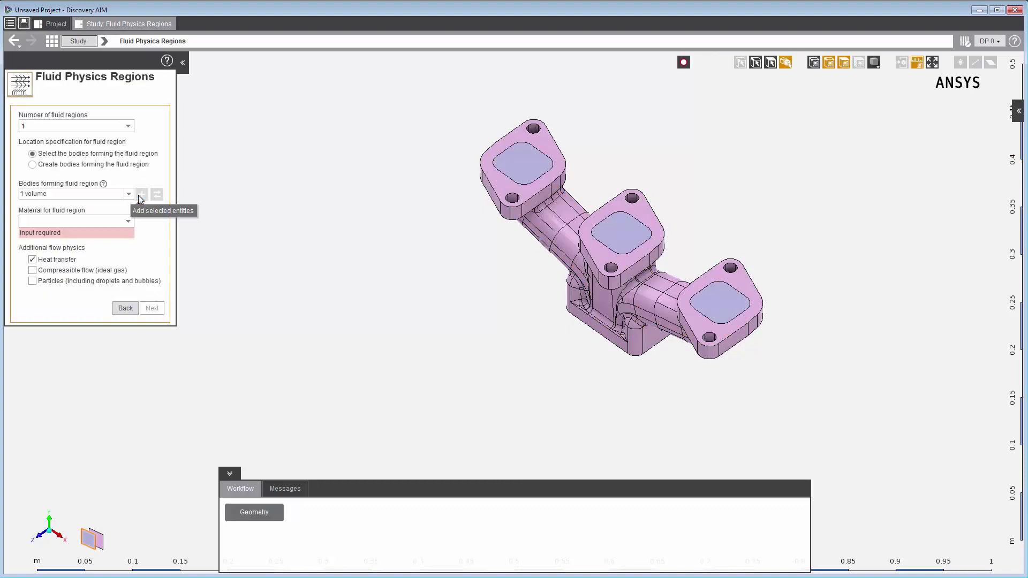
left_click(118, 225)
left_click(86, 243)
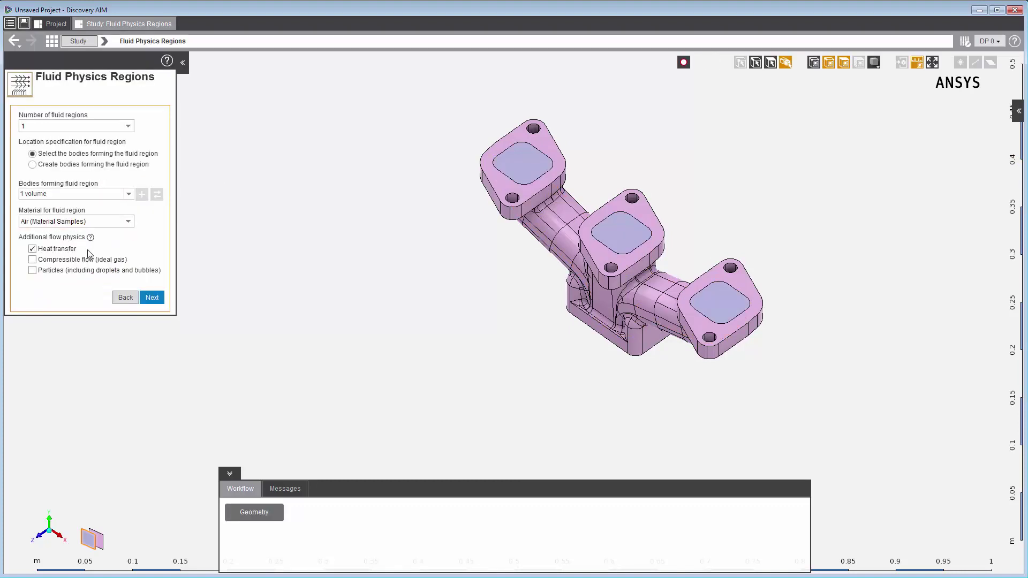
- Assign Structural Steel to the solid region and finish the guided setup
left_click(152, 298)
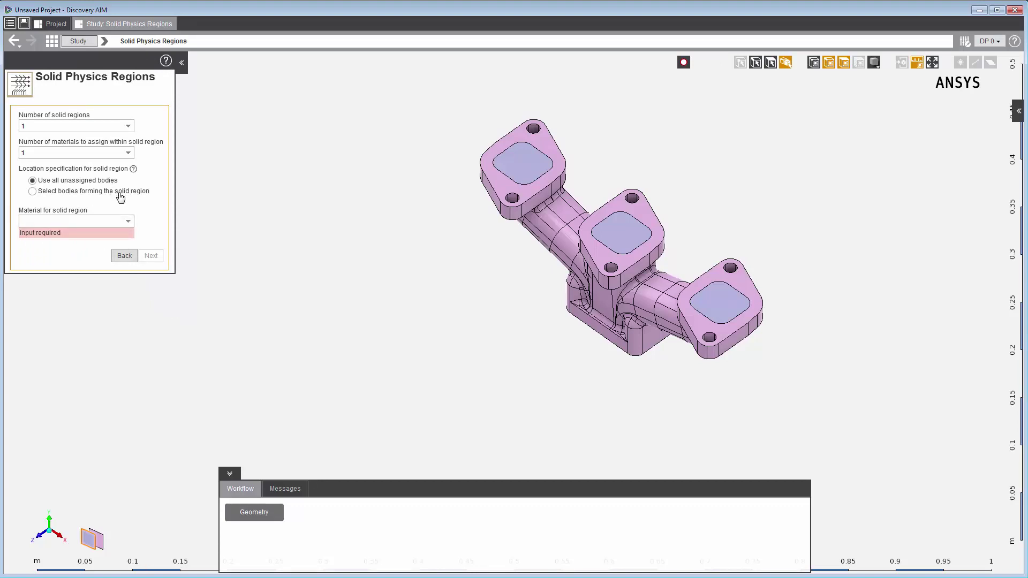
left_click(129, 225)
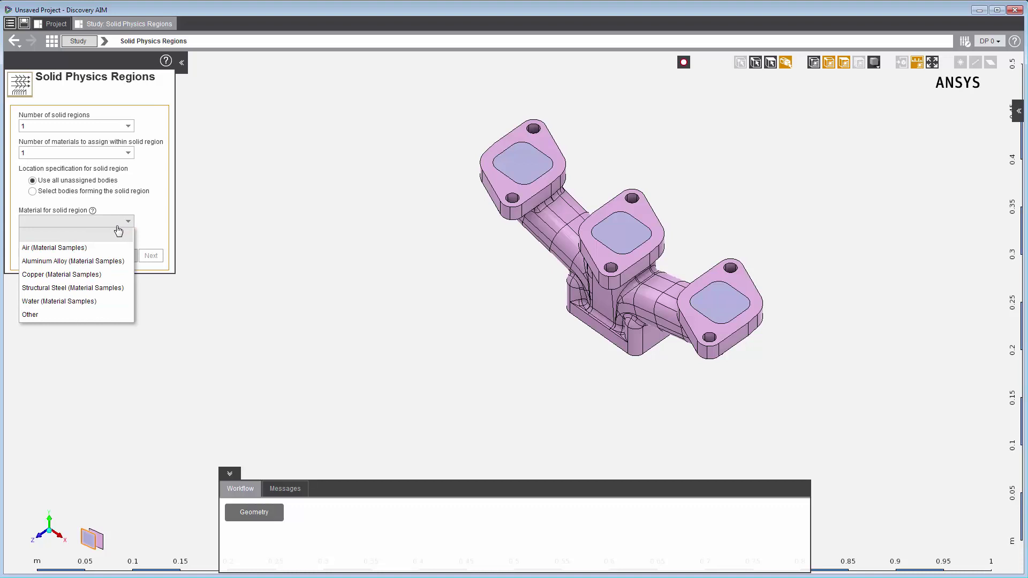
left_click(107, 289)
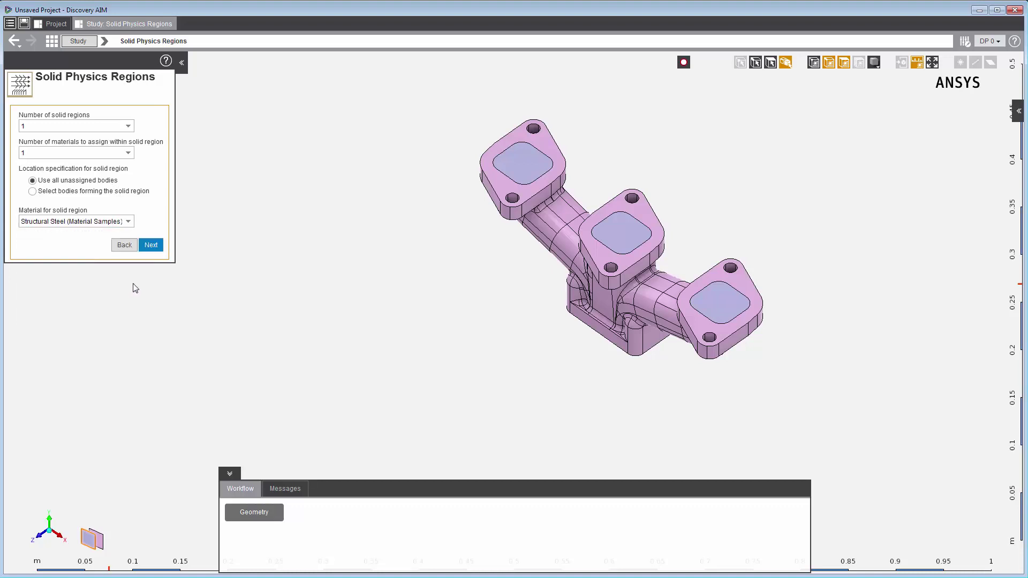
left_click(150, 245)
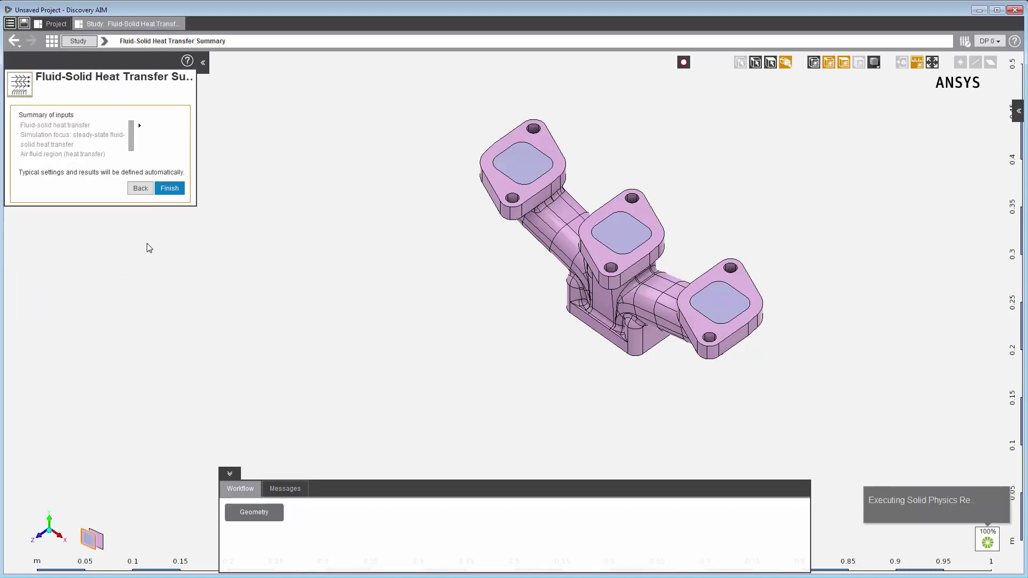
left_click(168, 187)
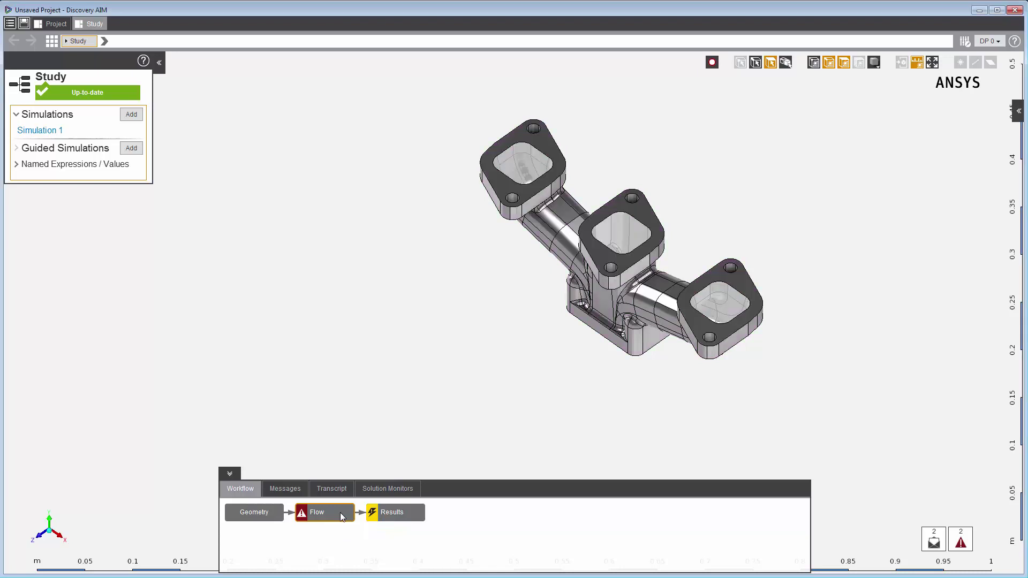
- Open the Flow step, review its two physics regions, and return to the Flow panel
left_click(342, 516)
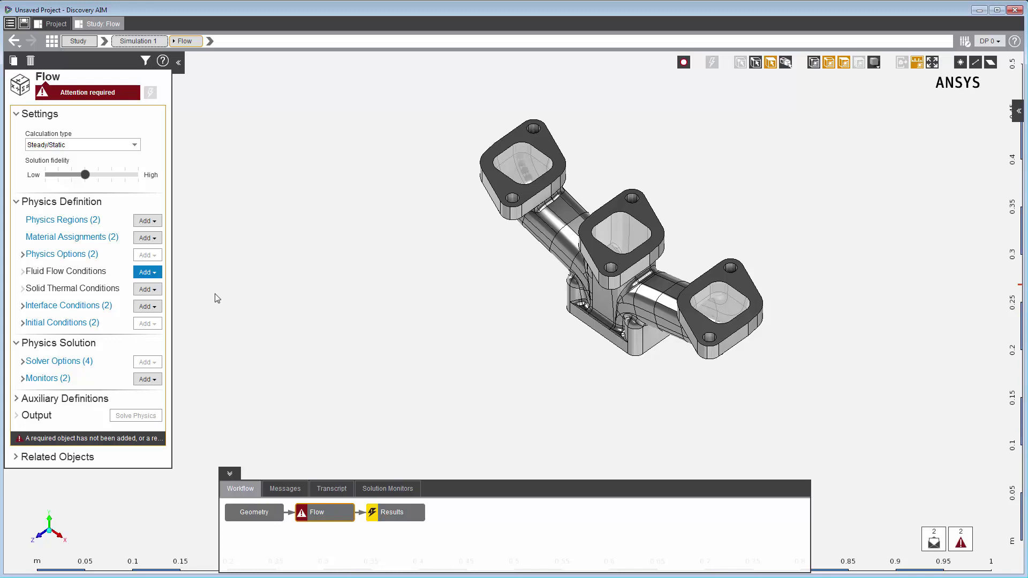
left_click(92, 221)
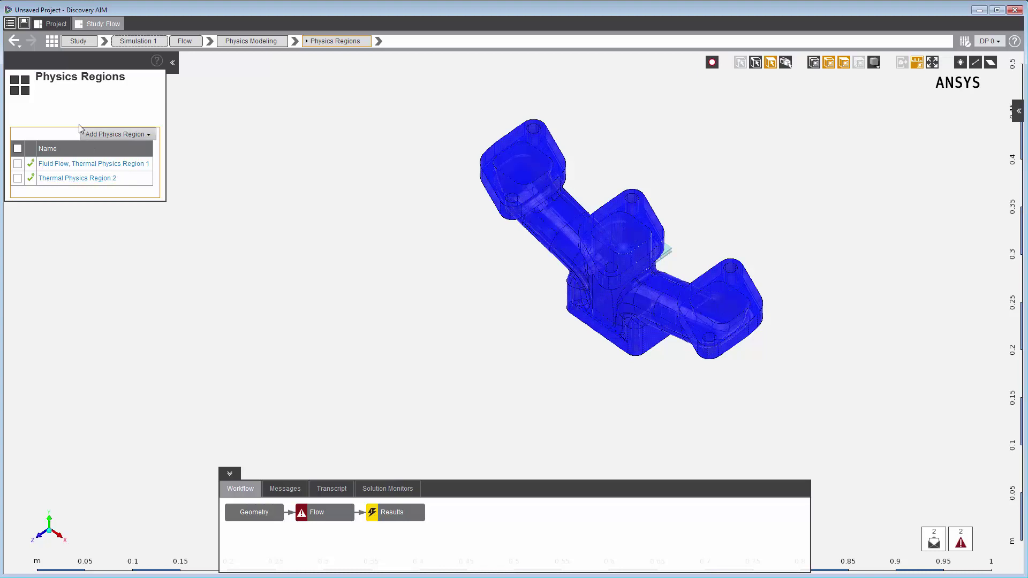
left_click(14, 43)
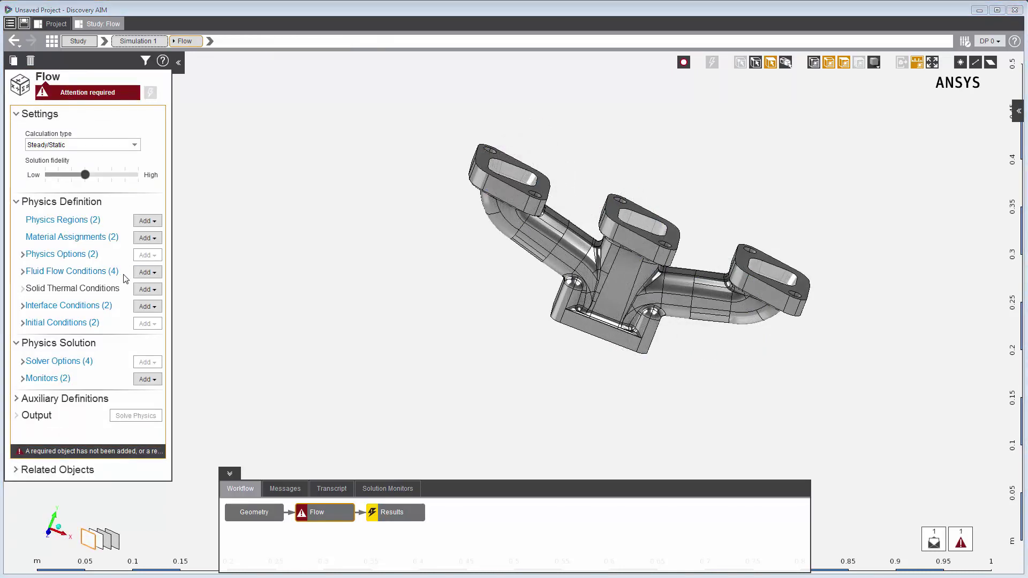
- Review the fluid flow conditions and the faces of the Insulated 1 boundary
left_click(105, 272)
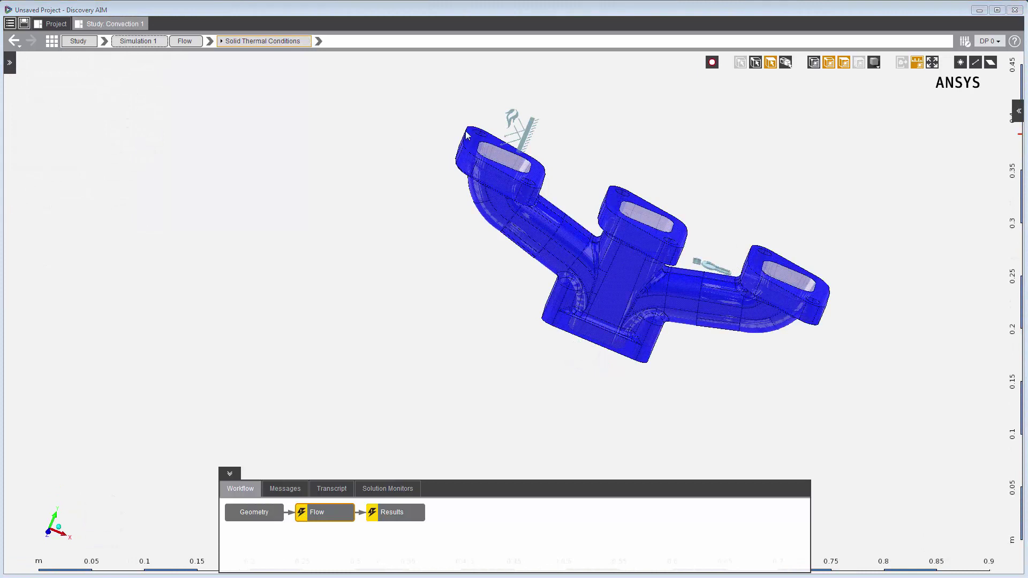
left_click(527, 138)
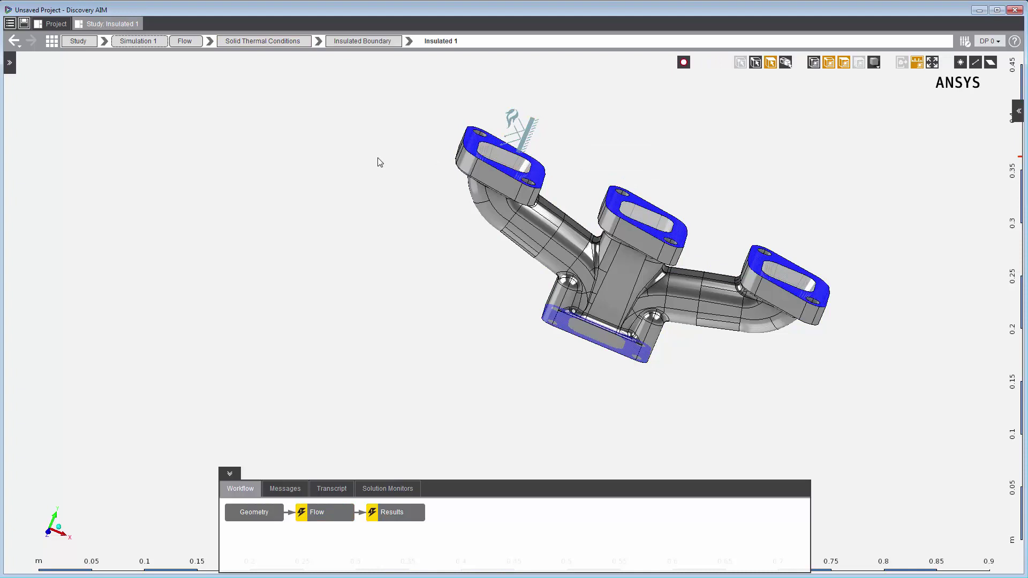
left_click(589, 397)
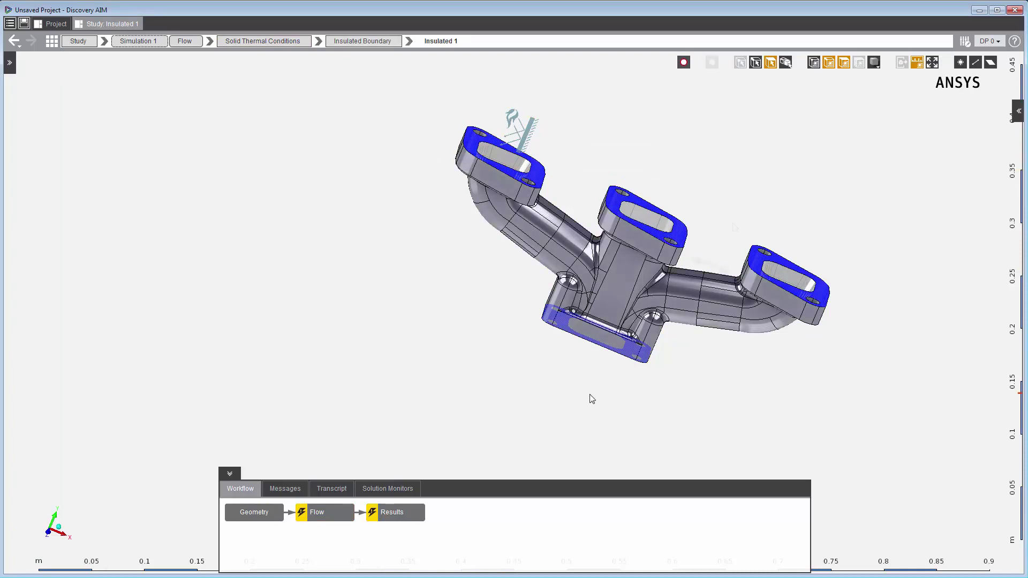
- Apply Convection 1 to the DefaultWalls() location and return to Flow
left_click(717, 267)
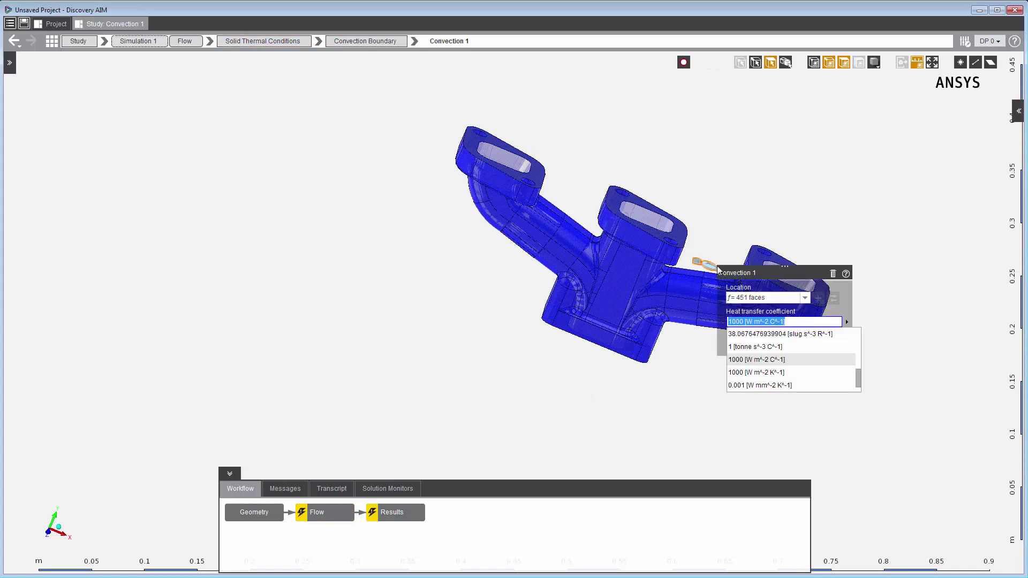
left_click(777, 299)
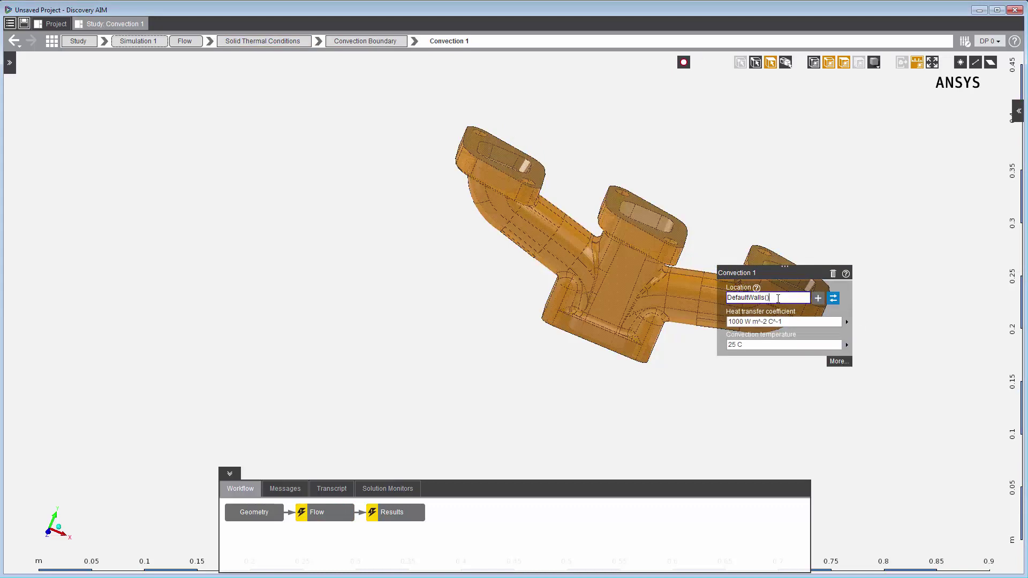
key("Return")
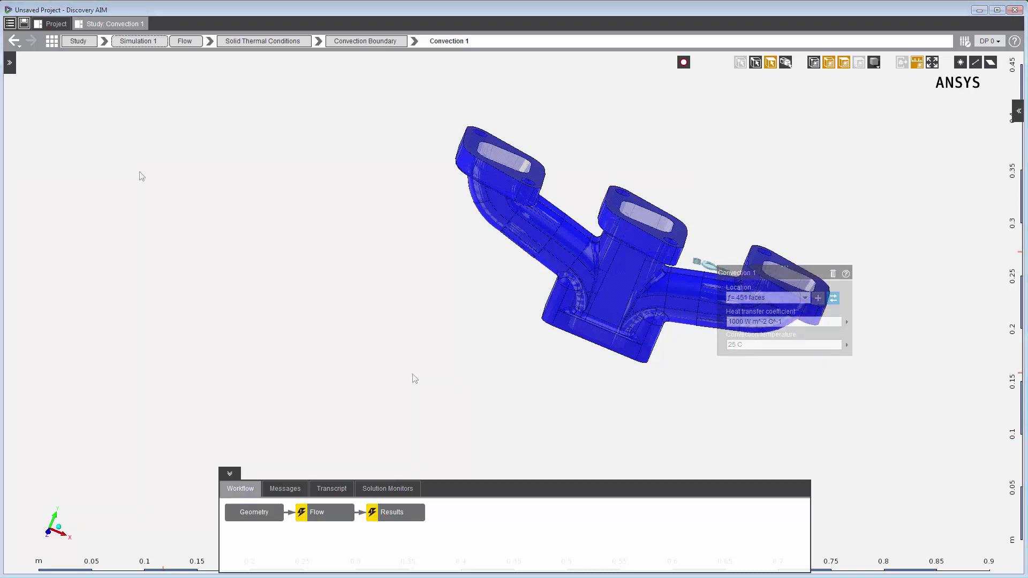
left_click(10, 63)
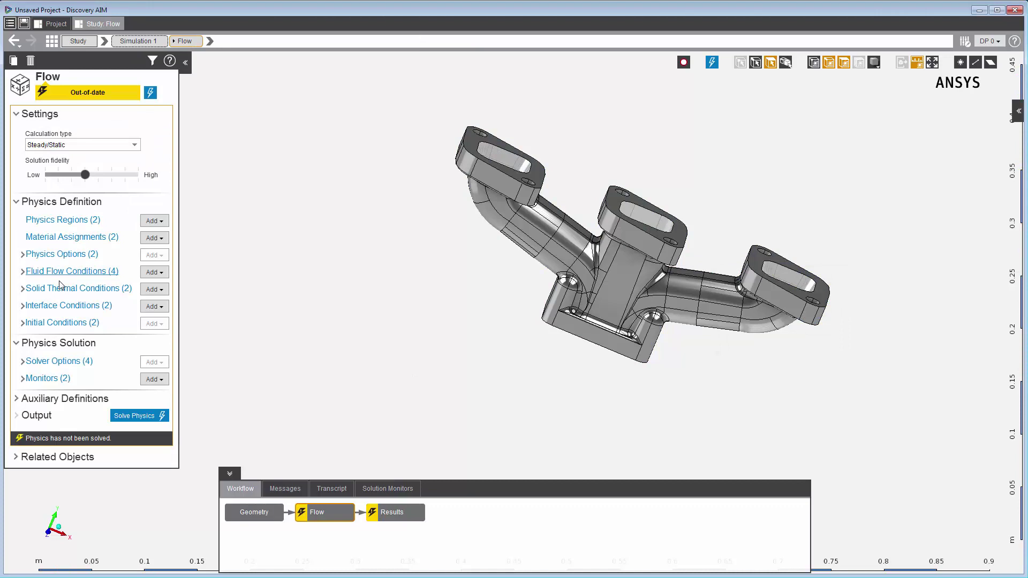
- Expand Interface Conditions, view the interface generator, then open Region Interface 1's properties
left_click(23, 307)
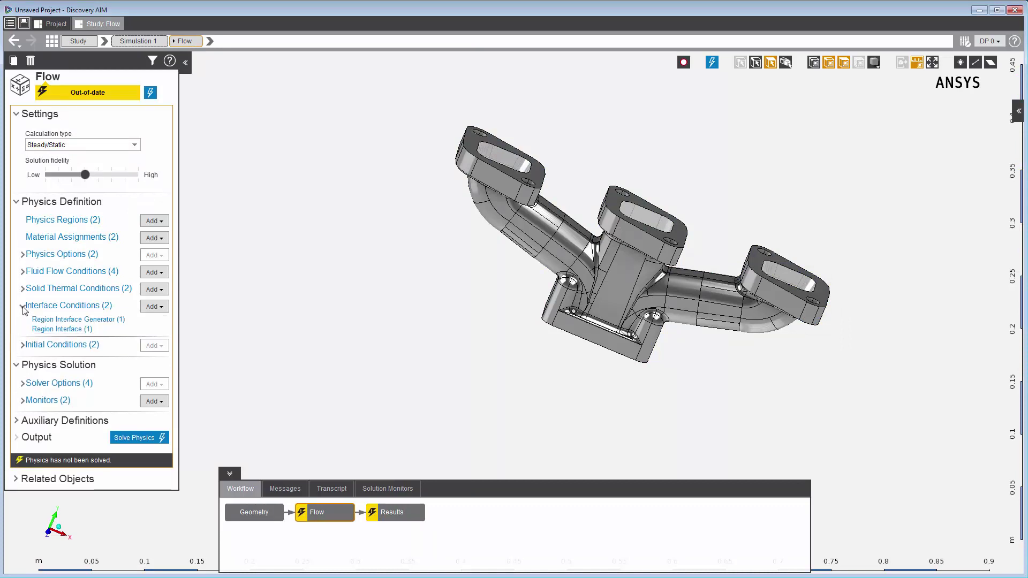
left_click(46, 322)
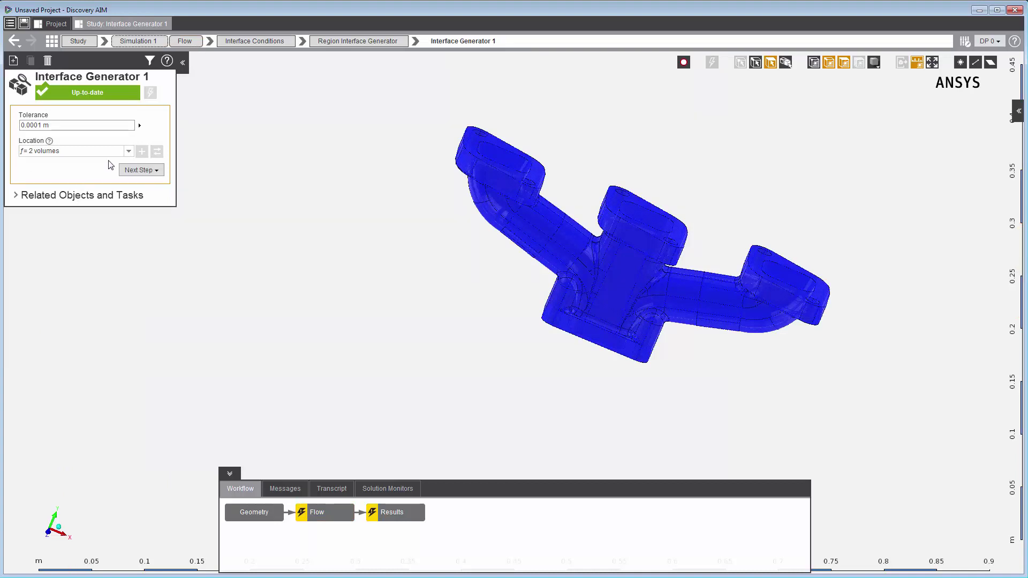
left_click(242, 42)
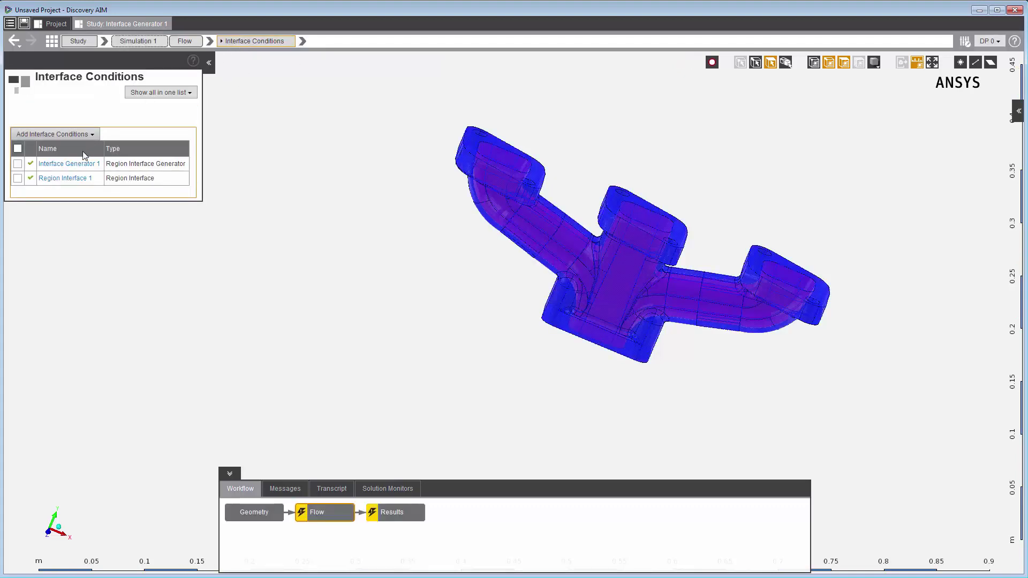
left_click(68, 181)
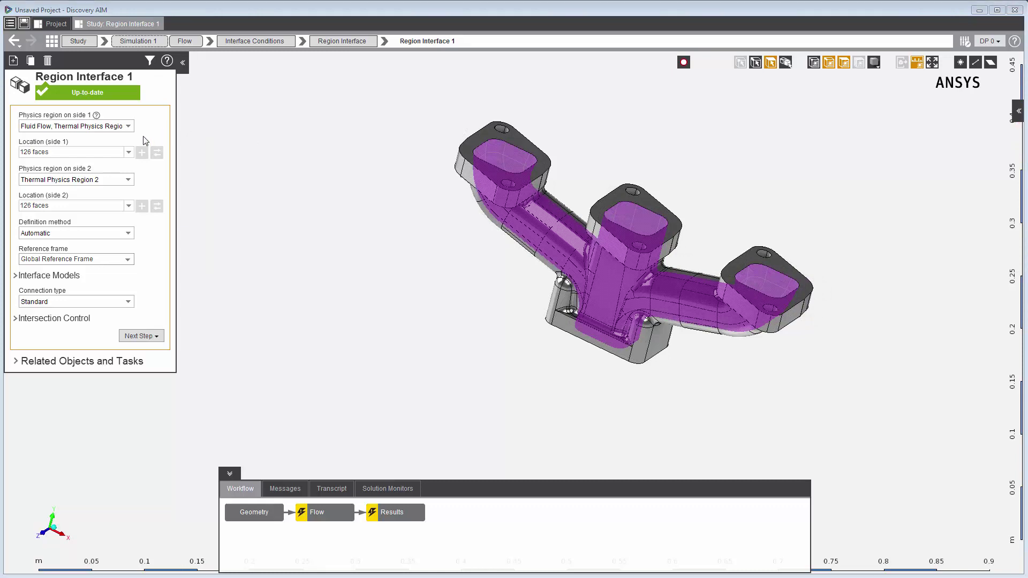
- Highlight the 126 faces on each side of Region Interface 1, then go back to Flow
left_click(99, 152)
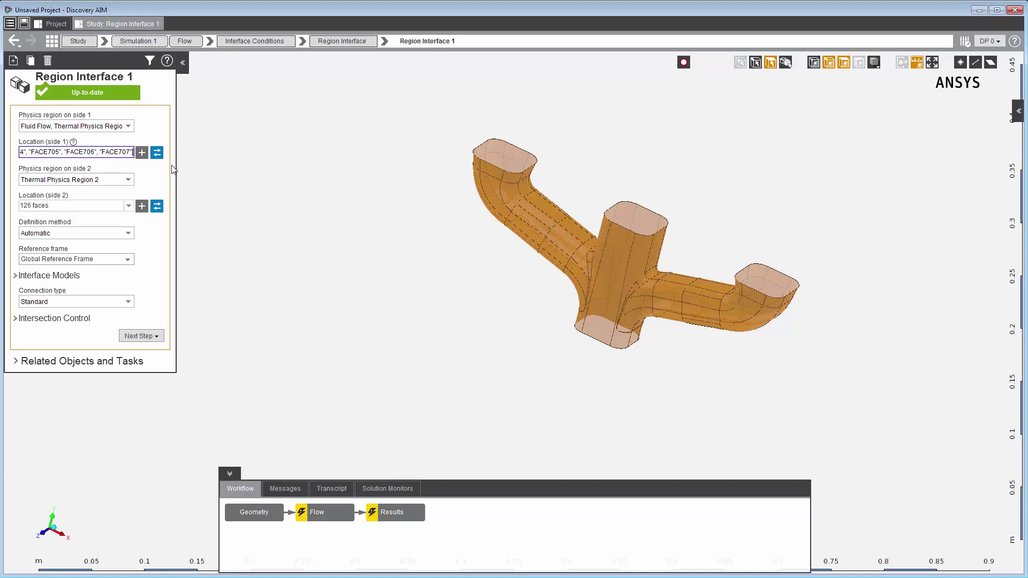
left_click(203, 188)
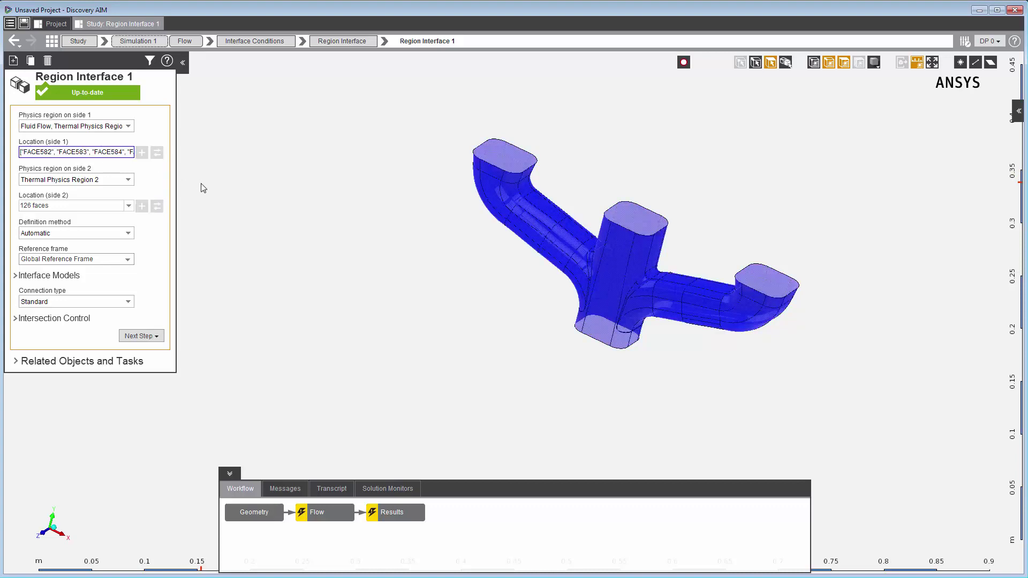
left_click(86, 204)
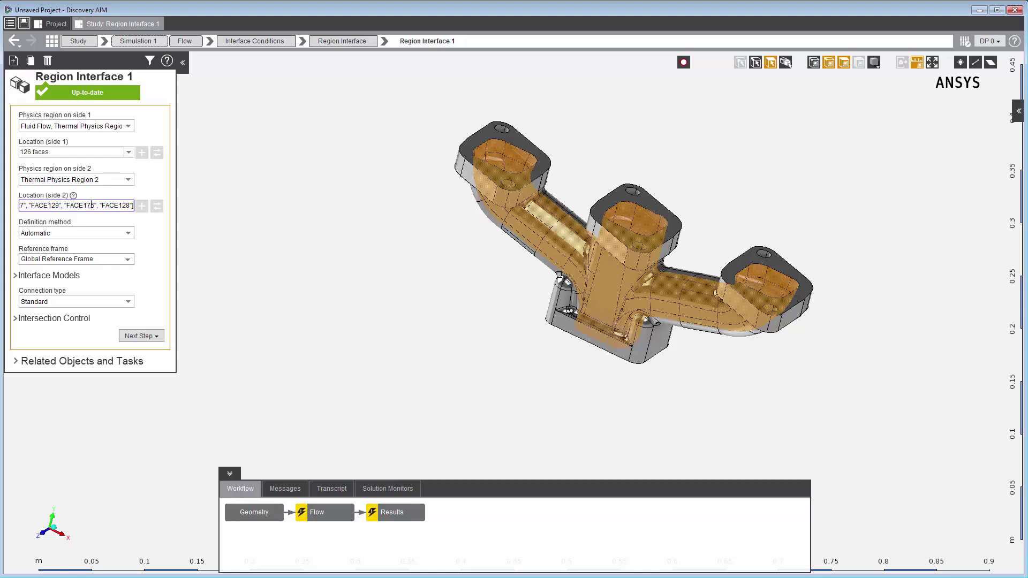
key("Home")
key("Return")
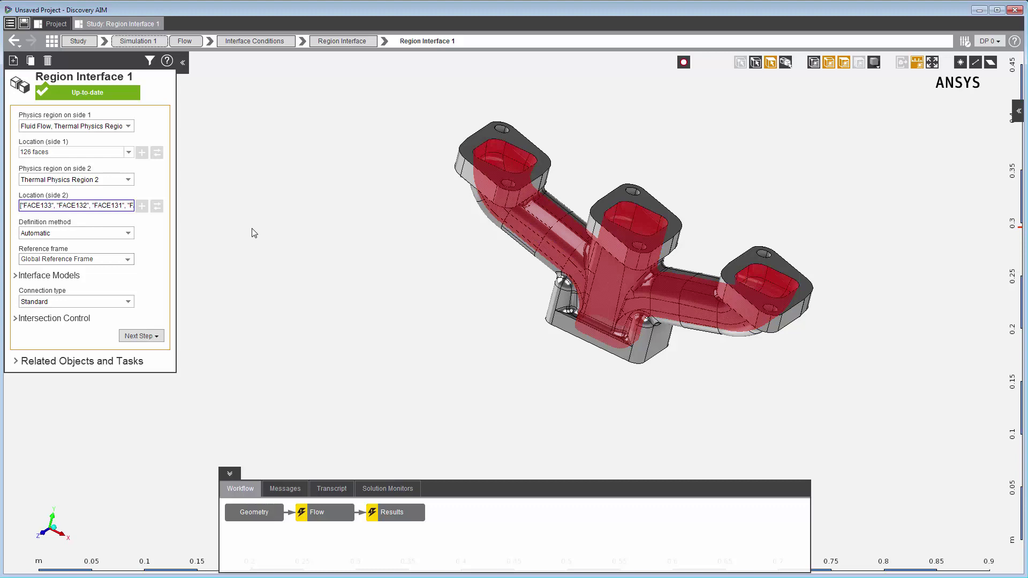
- Solve the flow physics and watch the residuals converge over about 166 iterations
left_click(130, 438)
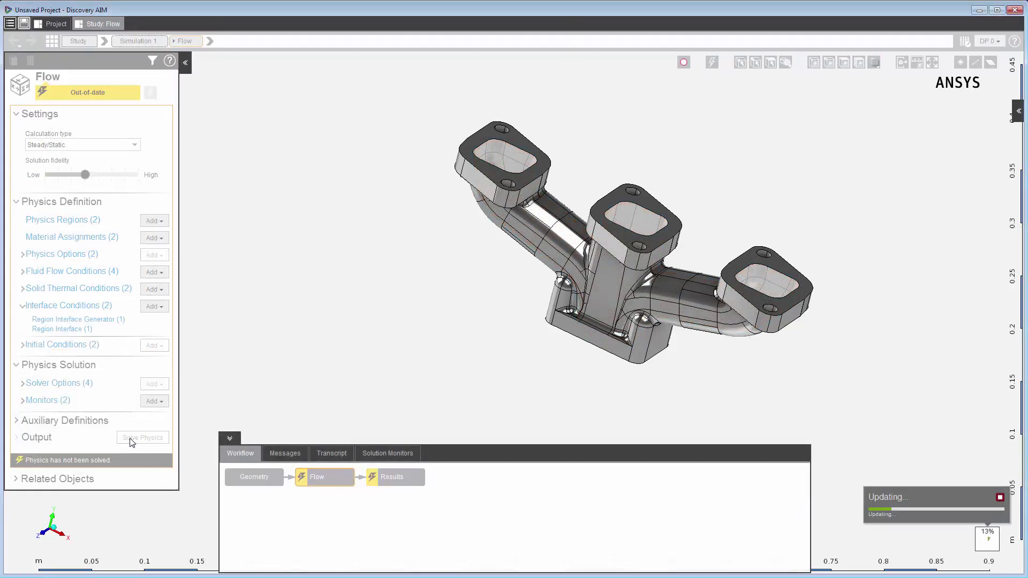
left_click(384, 449)
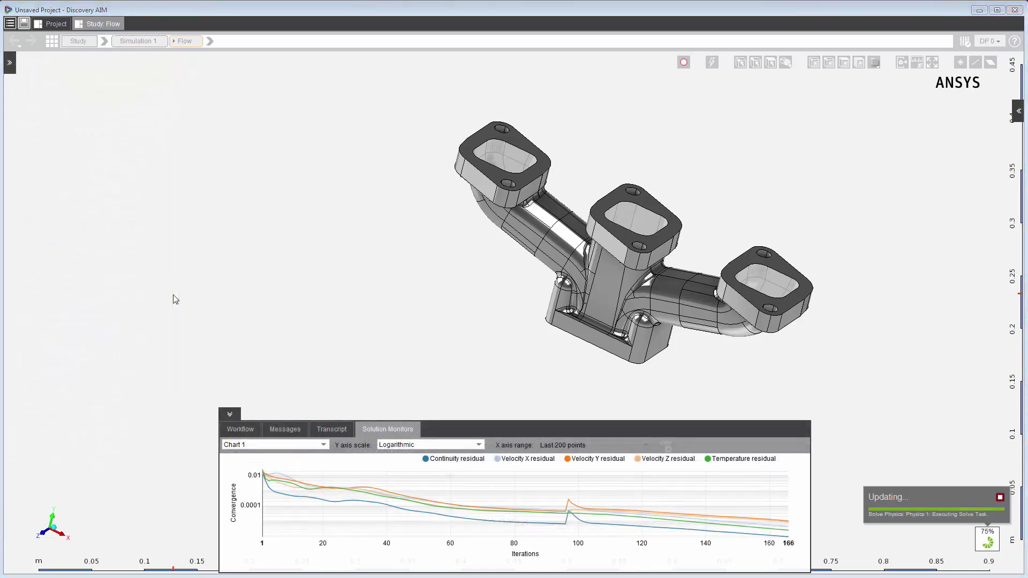
left_click(241, 429)
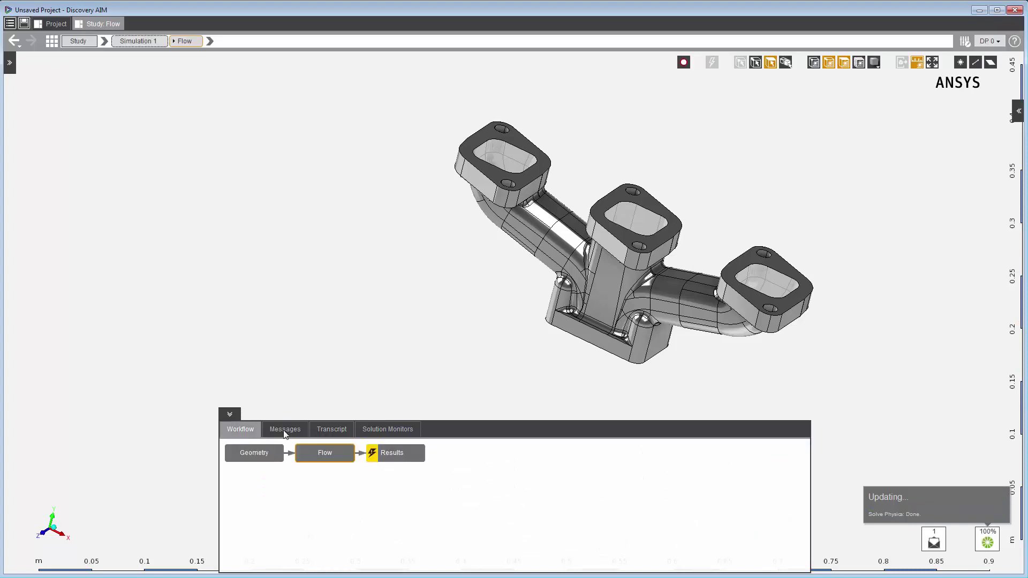
- Open Results and expand Results (2) and Construction Geometry to expose the section plane
left_click(412, 455)
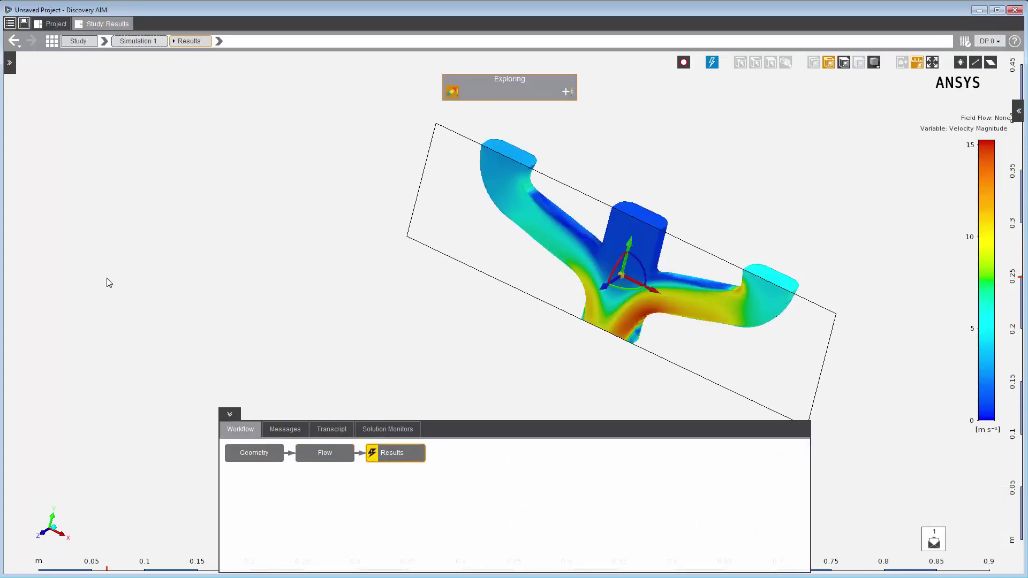
left_click(10, 63)
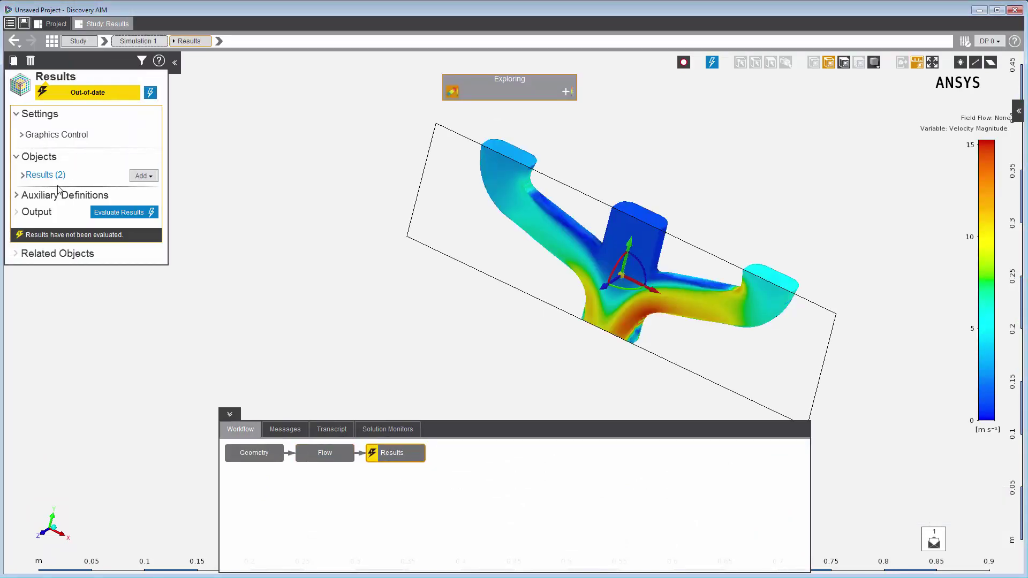
left_click(23, 175)
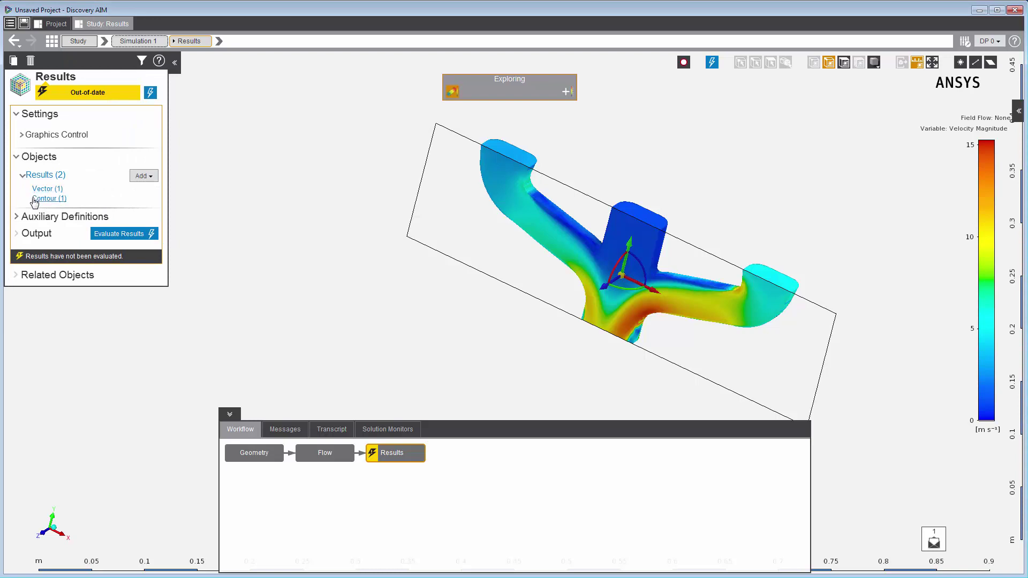
left_click(17, 216)
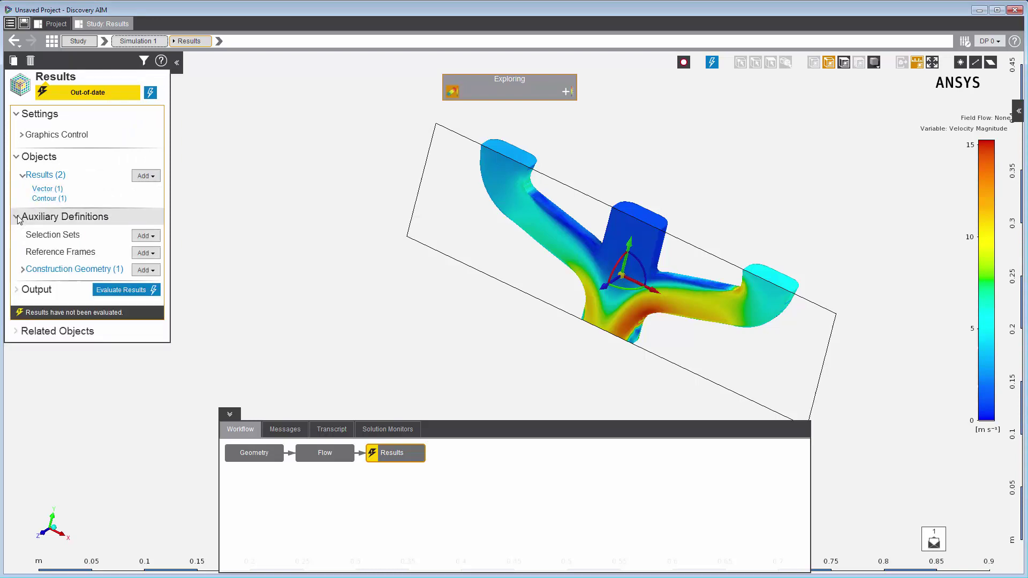
left_click(23, 270)
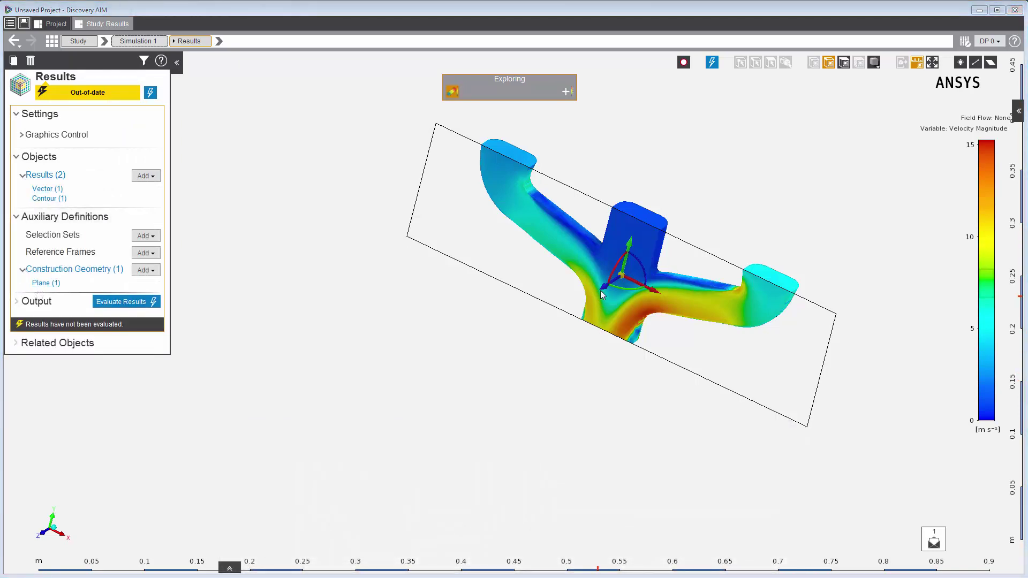
- Move the section plane and switch its contour variable to Temperature
left_click_drag(601, 292, 966, 169)
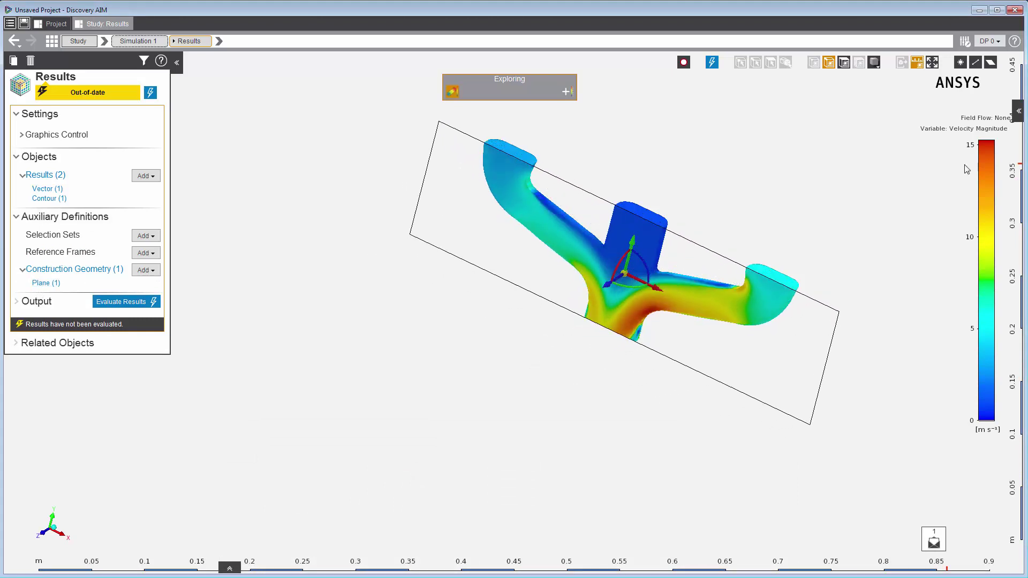
left_click(1006, 131)
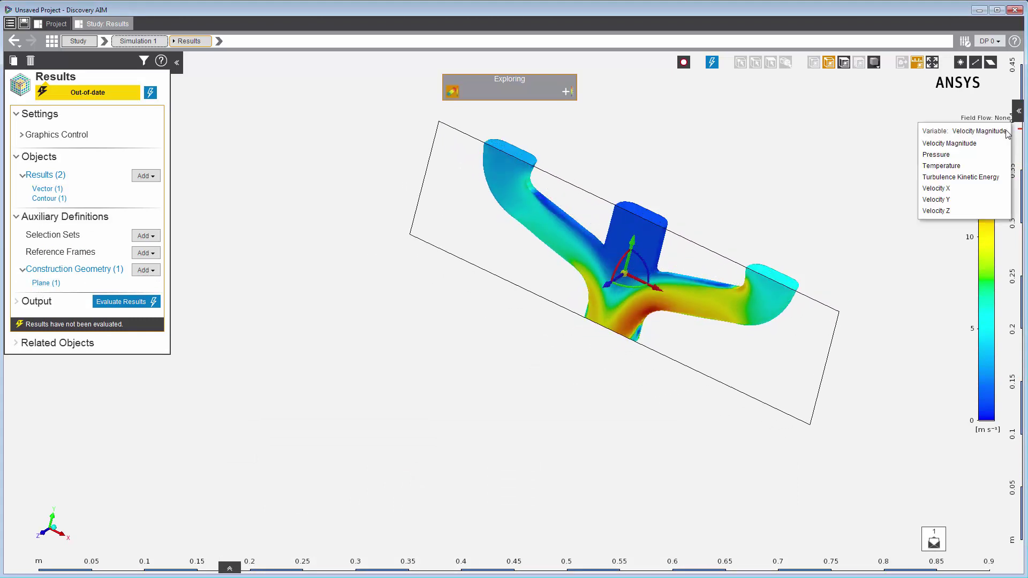
left_click(977, 167)
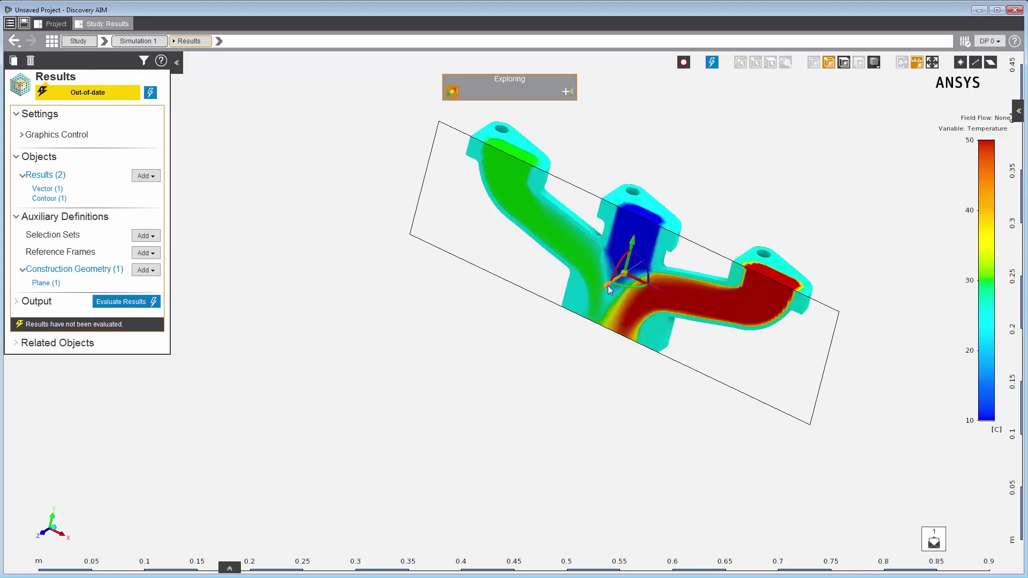
left_click_drag(608, 285, 593, 267)
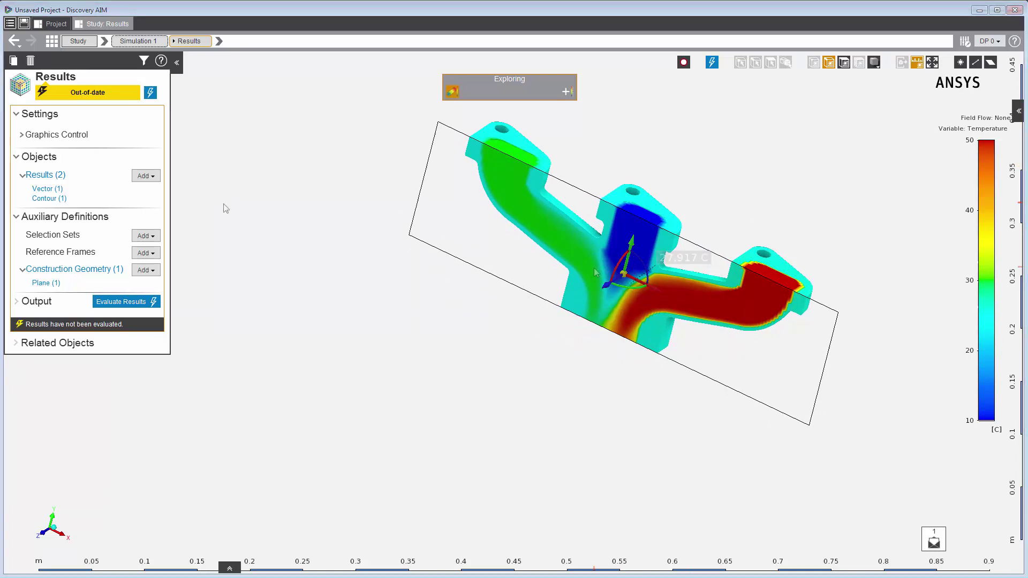
- Set Contour (1) location to interface_solid and evaluate it (24.686–26.776 C)
left_click(48, 198)
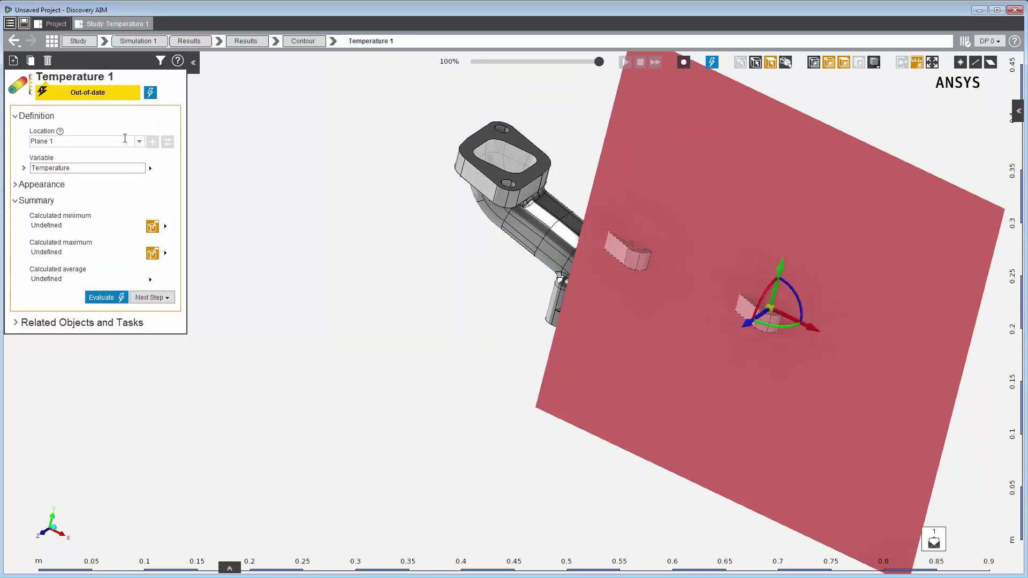
left_click(140, 142)
scroll(80, 203, "down", 2)
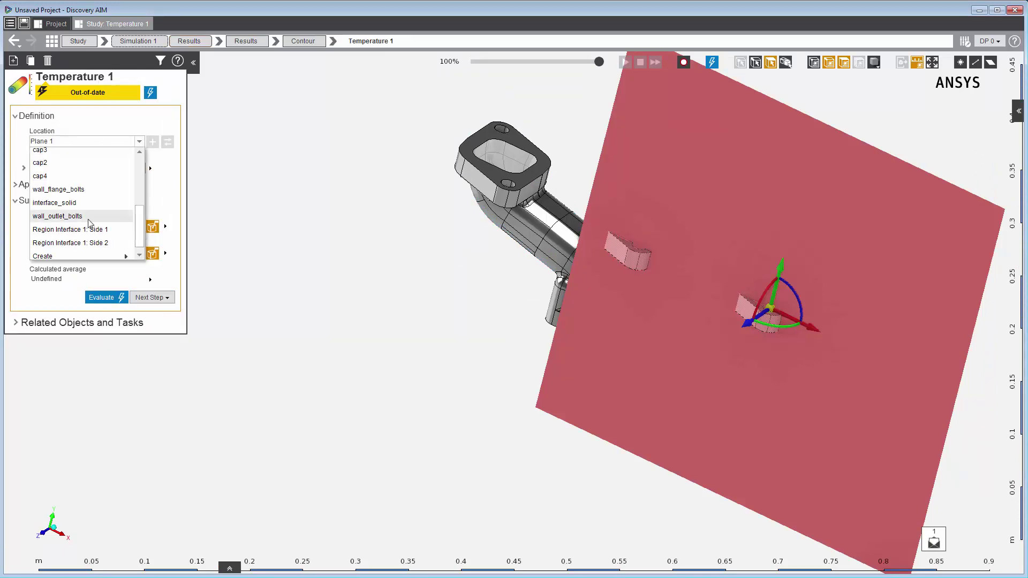
left_click(73, 204)
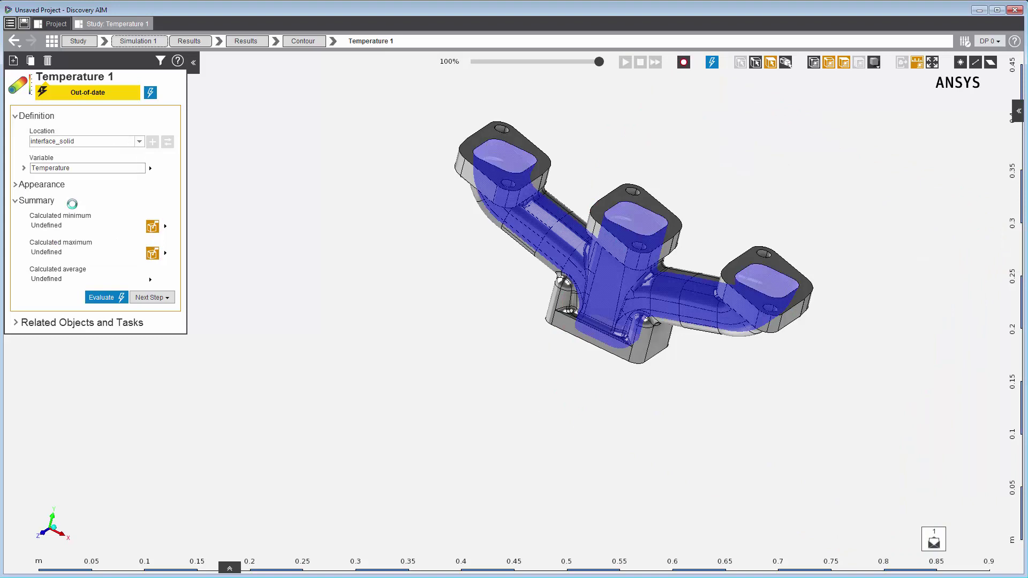
left_click(109, 297)
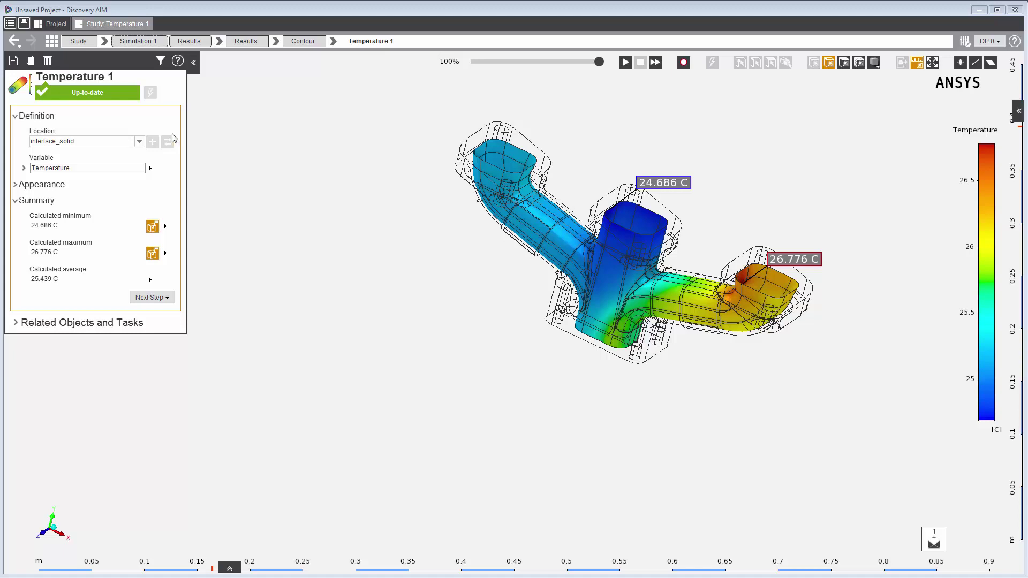
- Move the Temperature 1 contour to the Convection 1 exterior surfaces and evaluate it, showing 24.8–26.256 C
left_click(139, 141)
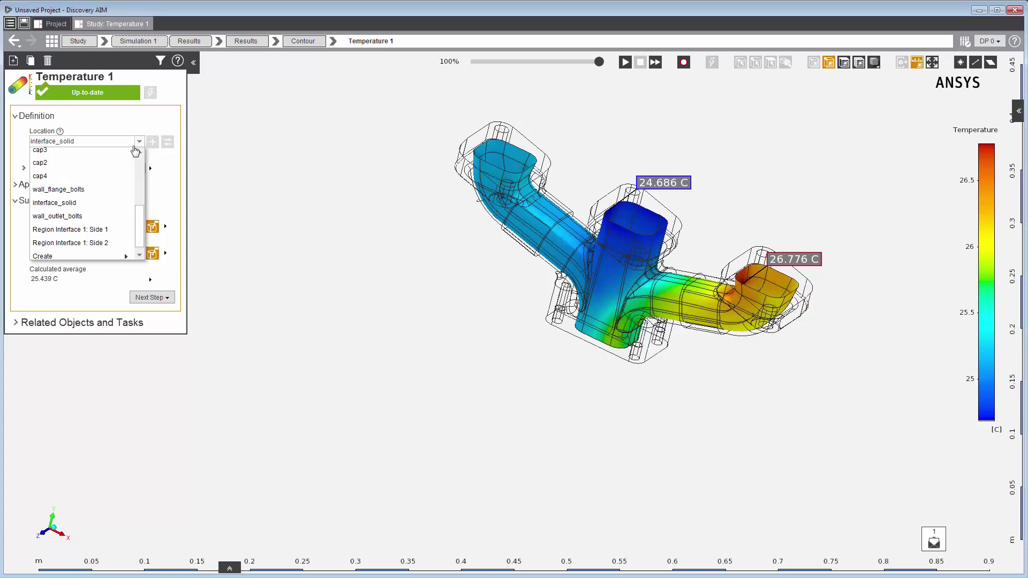
scroll(66, 194, "down", 3)
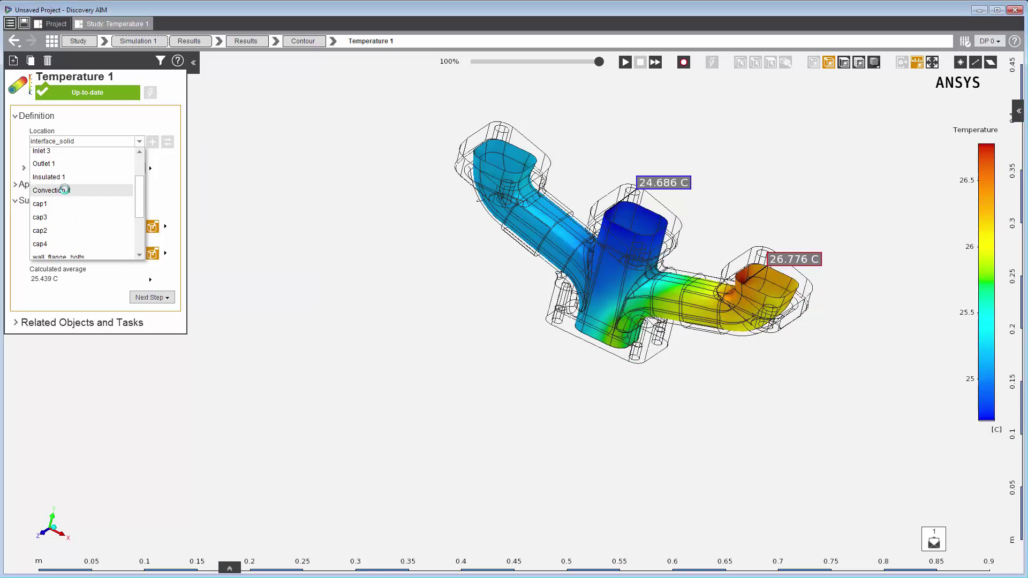
left_click(63, 190)
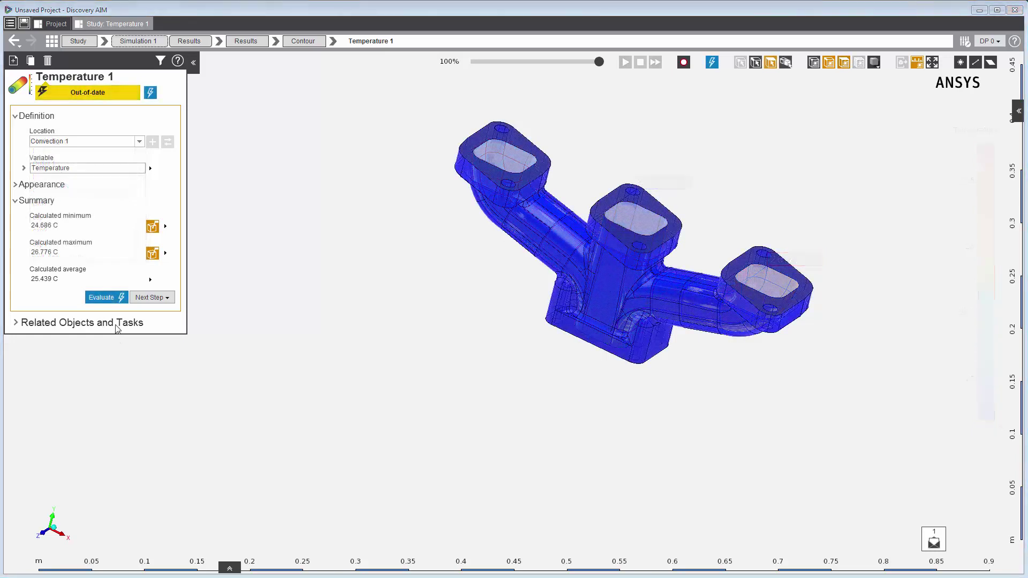
left_click(111, 297)
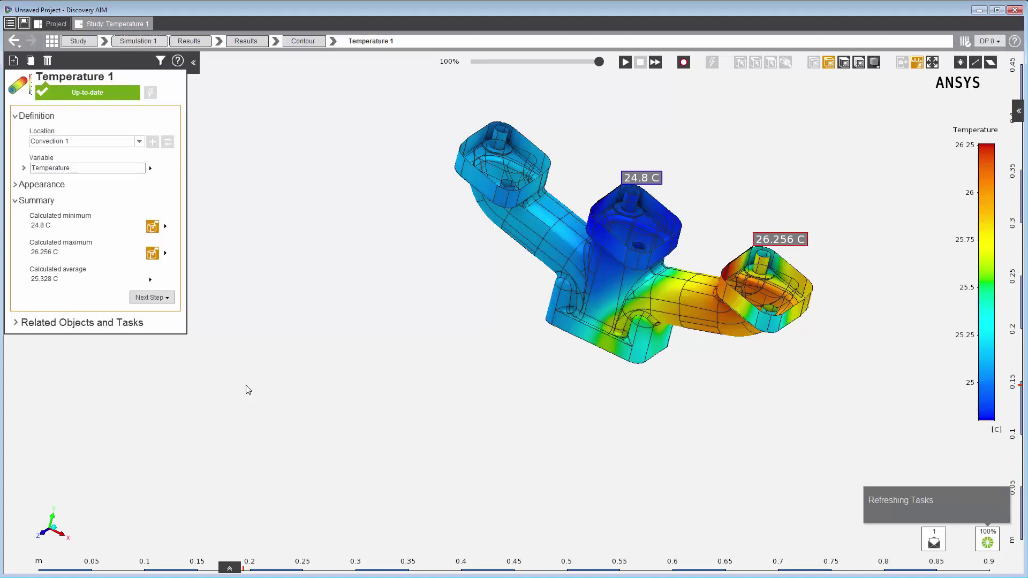
middle_click_drag(290, 405, 315, 368)
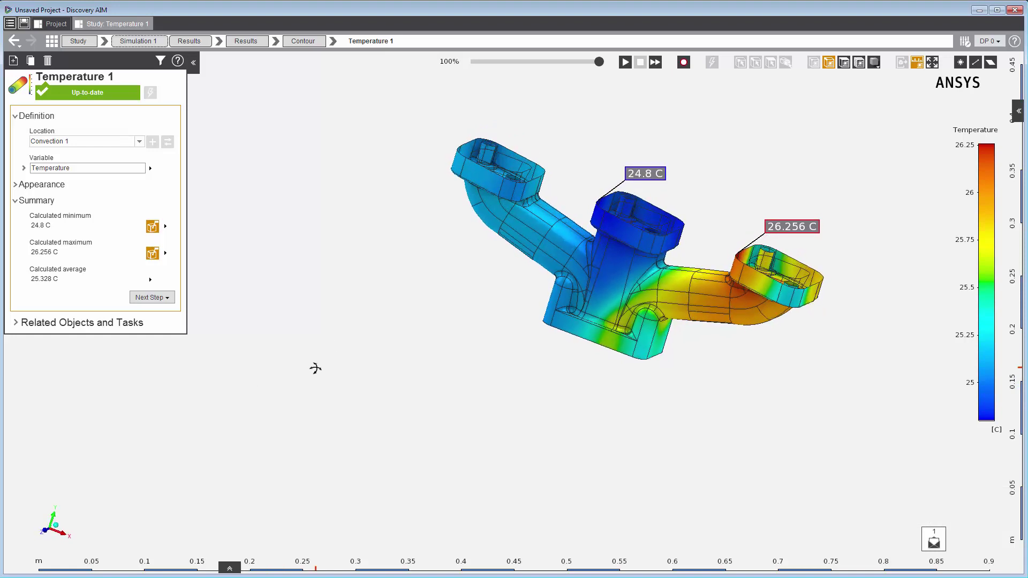